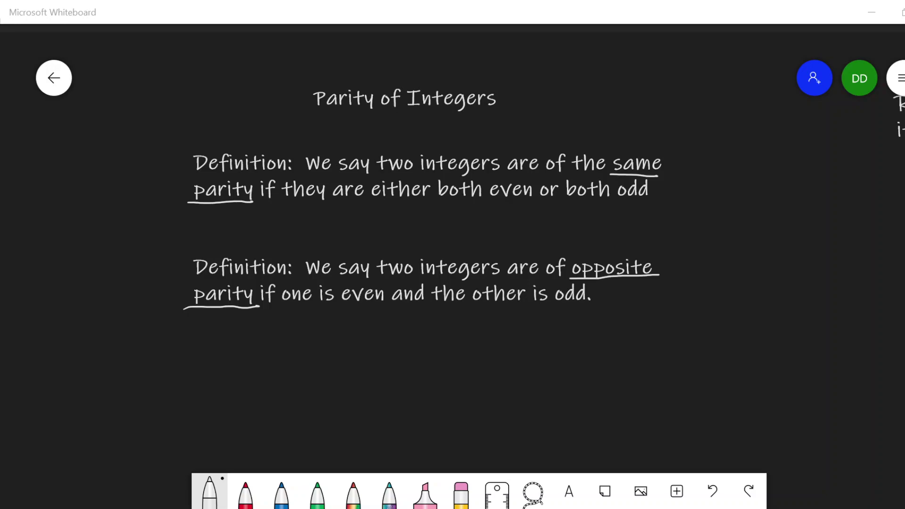
Handwrite m=3, n=2 (opposite parity) and m=0, n=4; m=−1, n=3 (same parity) below the definitions
left_click(525, 300)
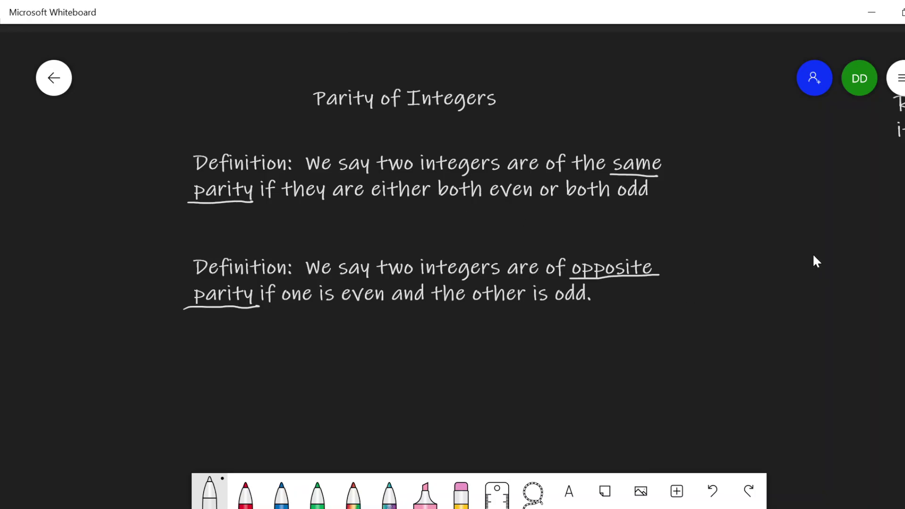
left_click_drag(813, 240, 85, 259)
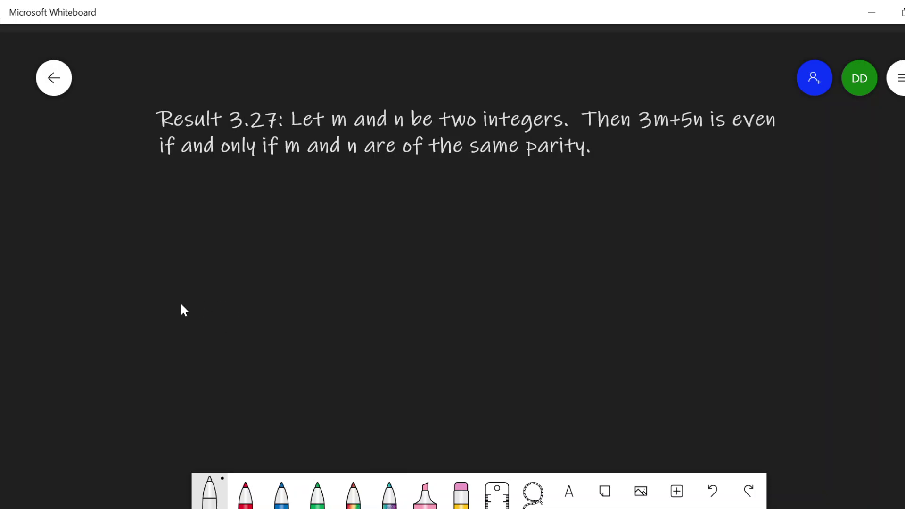
left_click_drag(184, 310, 848, 272)
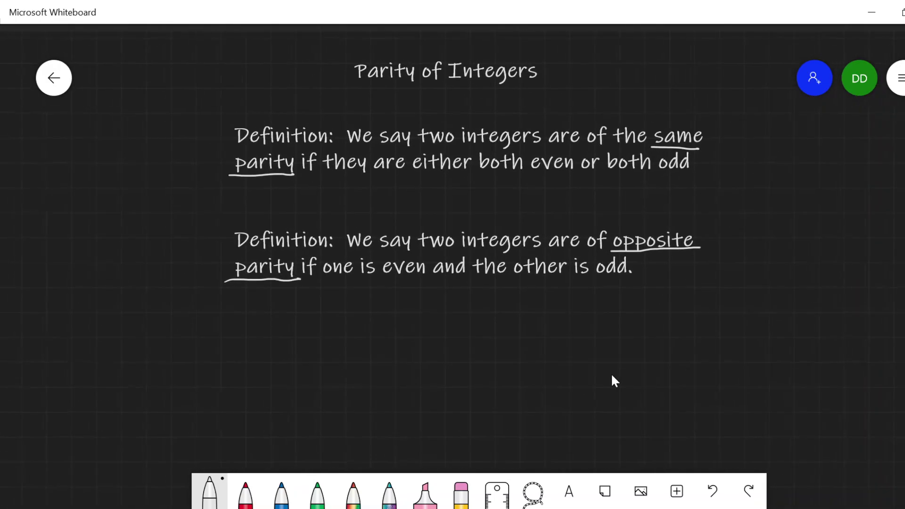
left_click_drag(612, 375, 583, 373)
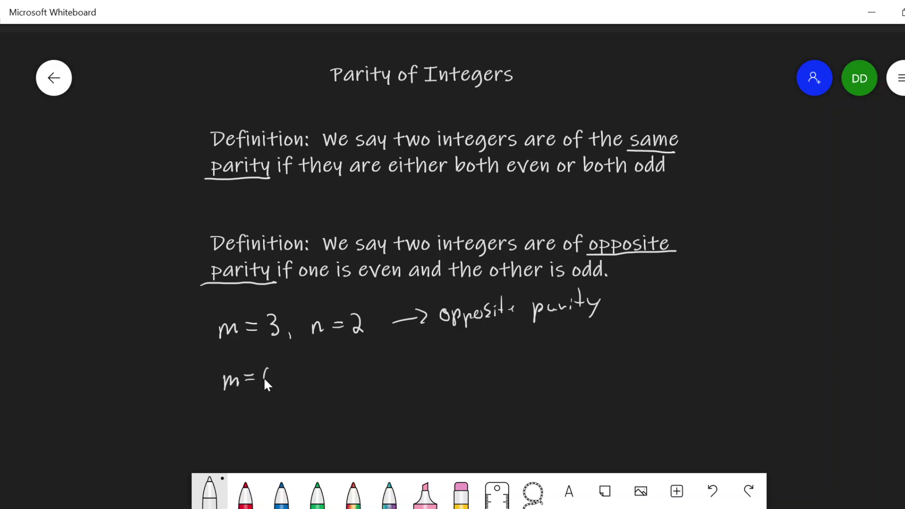
left_click_drag(358, 357, 369, 367)
left_click_drag(364, 356, 362, 374)
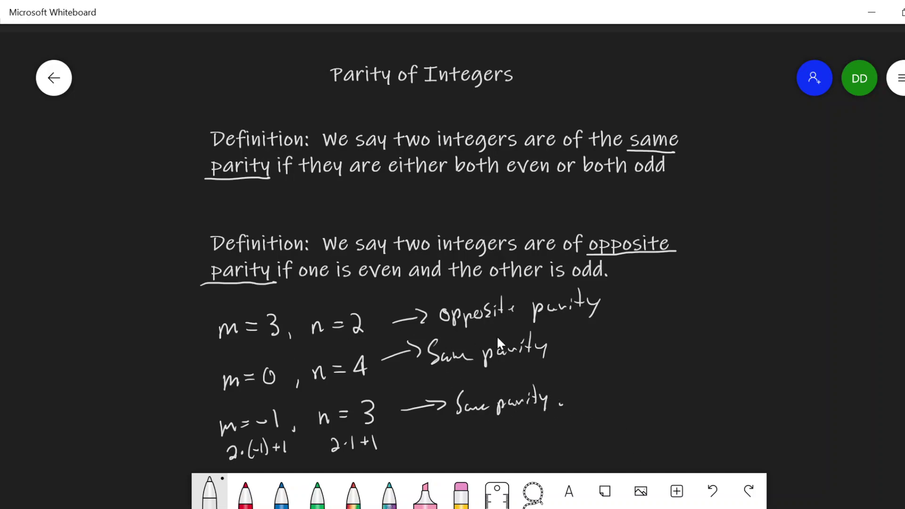
scroll(700, 351, "down", 2)
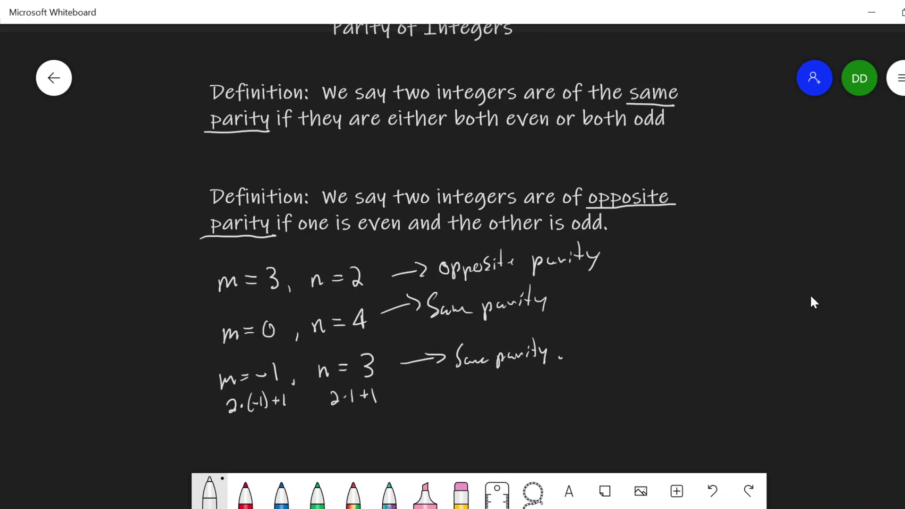
Underline 'if and only if' in Result 3.27, ink ⇒ and ⇐ branches, and place a text box under ⇒
left_click_drag(817, 295, 45, 339)
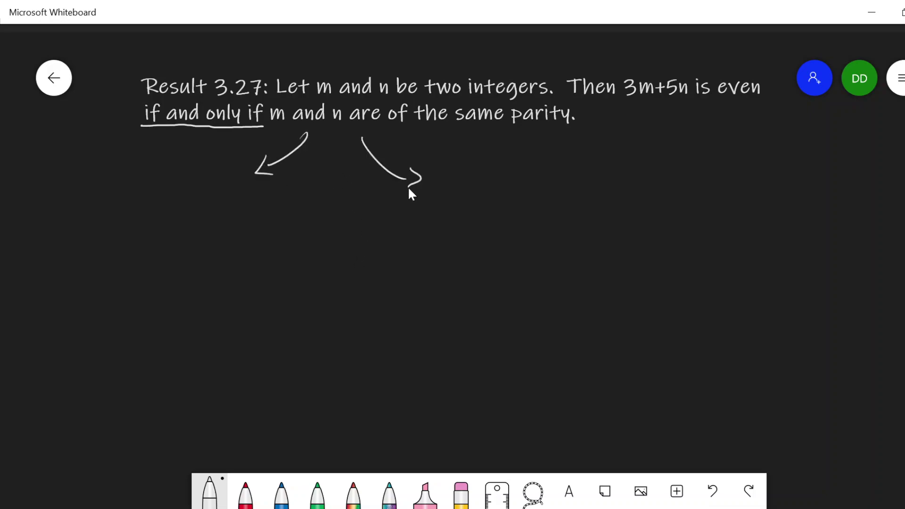
left_click_drag(133, 178, 136, 184)
left_click_drag(140, 177, 144, 181)
left_click(568, 491)
left_click_drag(733, 274, 147, 247)
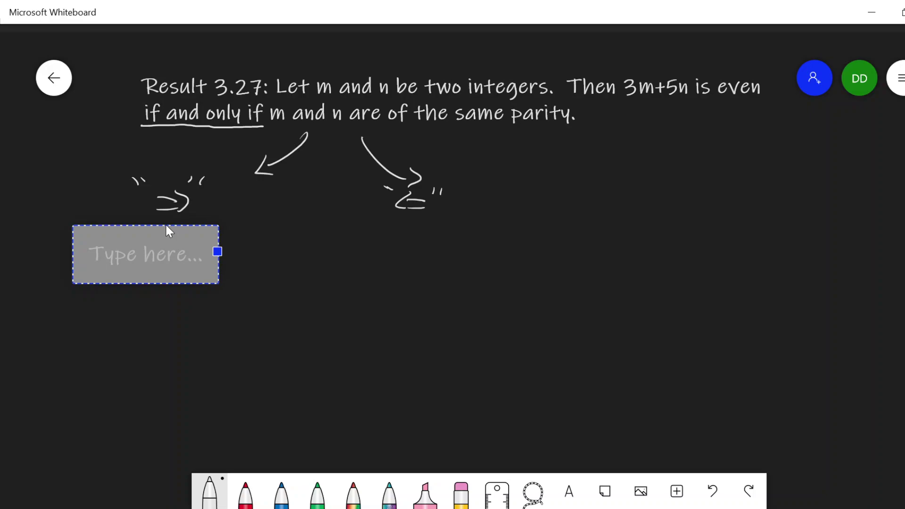
Enter 'if 3m+5n is even then m and n are of the same parity.' in the ⇒ box
type("3m+5n is even")
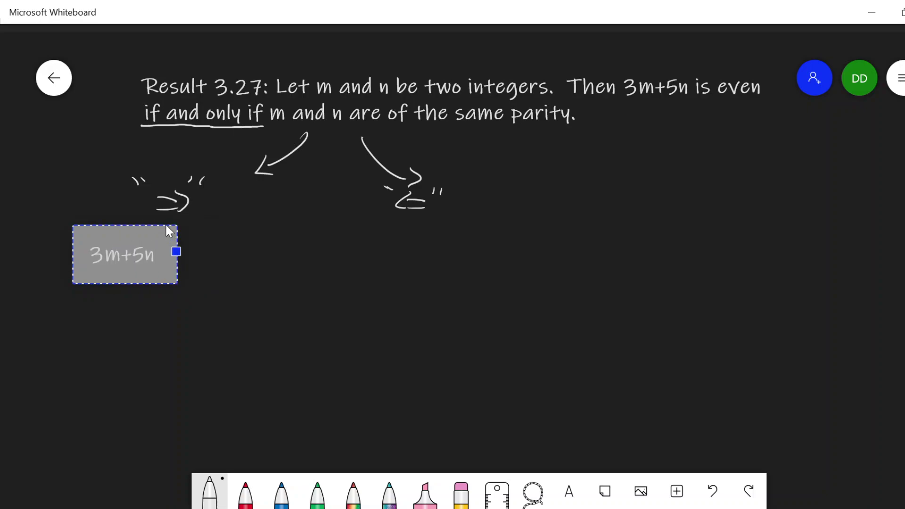
key("Left")
key("Left")
key("Left")
key("Left")
key("Left")
key("Left")
key("Left")
key("Left")
key("Left")
key("Left")
key("Left")
key("Left")
key("Left")
key("Left")
type("if 3m+5n is even ")
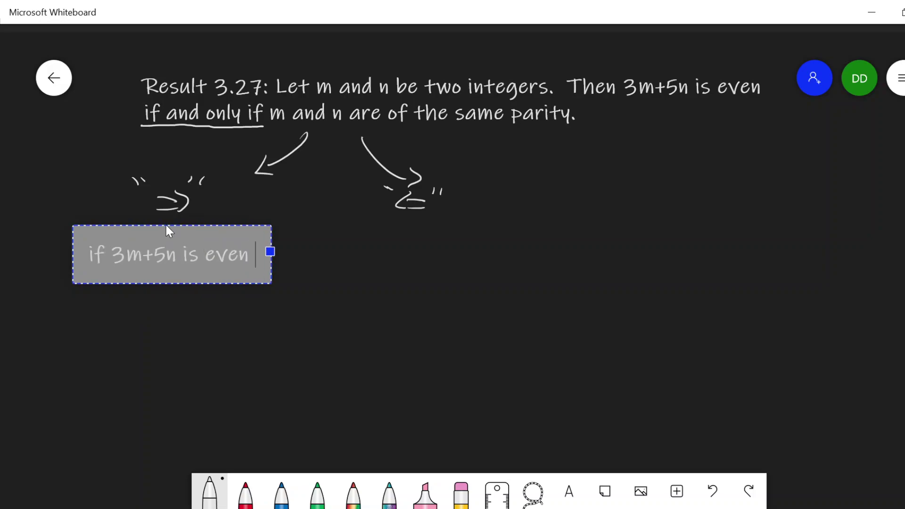
type("then m an")
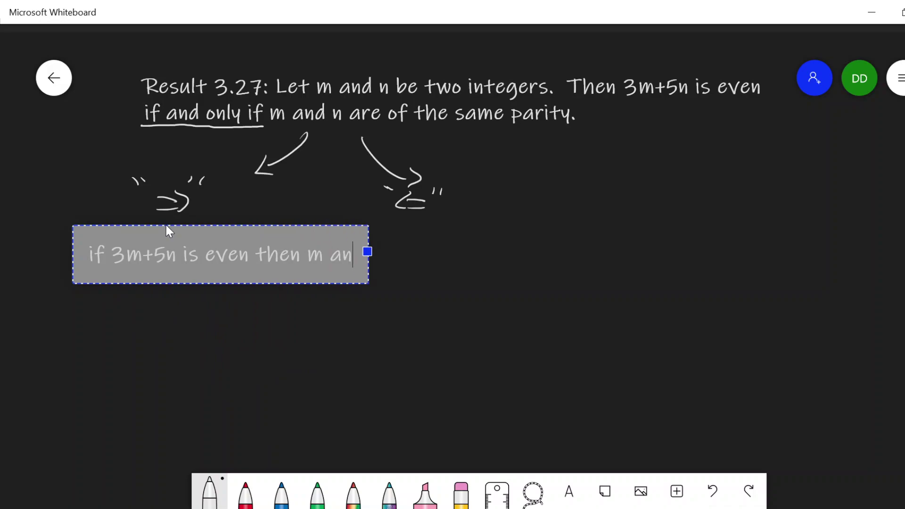
type("d n are of the same parity.")
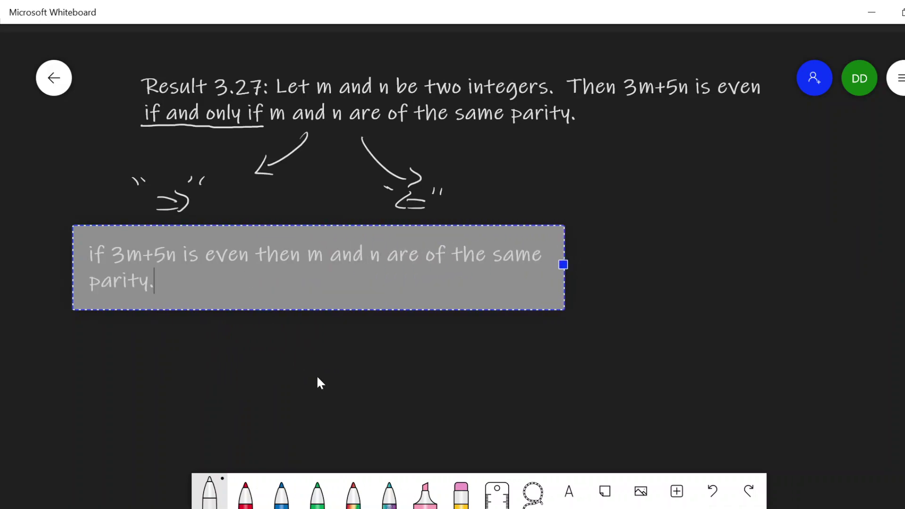
left_click(531, 410)
Move the statement box left under ⇒ and narrow it so it wraps onto two lines
left_click(381, 265)
left_click_drag(380, 260, 218, 263)
left_click(278, 421)
scroll(344, 417, "down", 3)
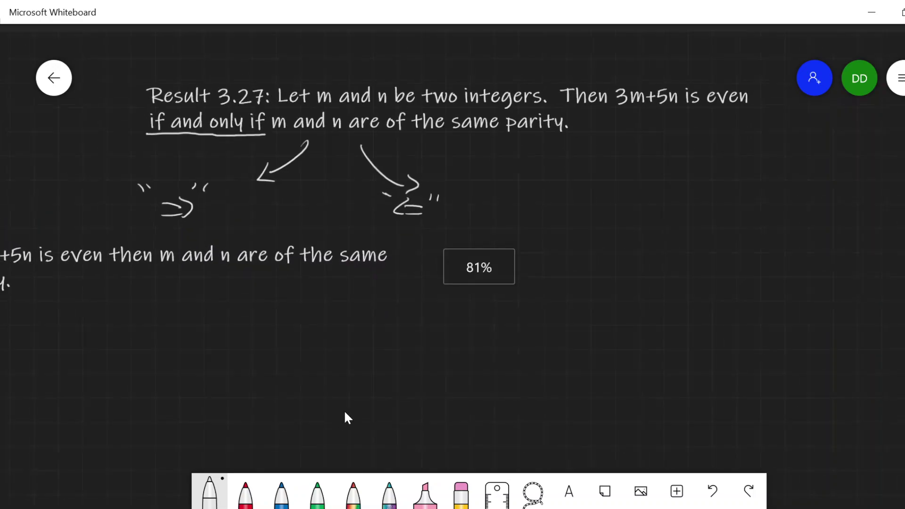
left_click_drag(347, 426, 391, 401)
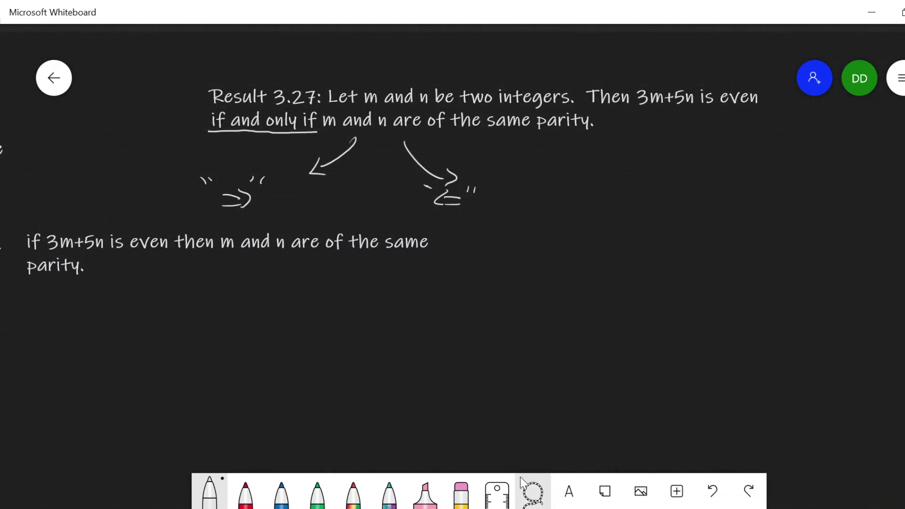
left_click(568, 492)
left_click(347, 245)
left_click_drag(447, 250, 293, 259)
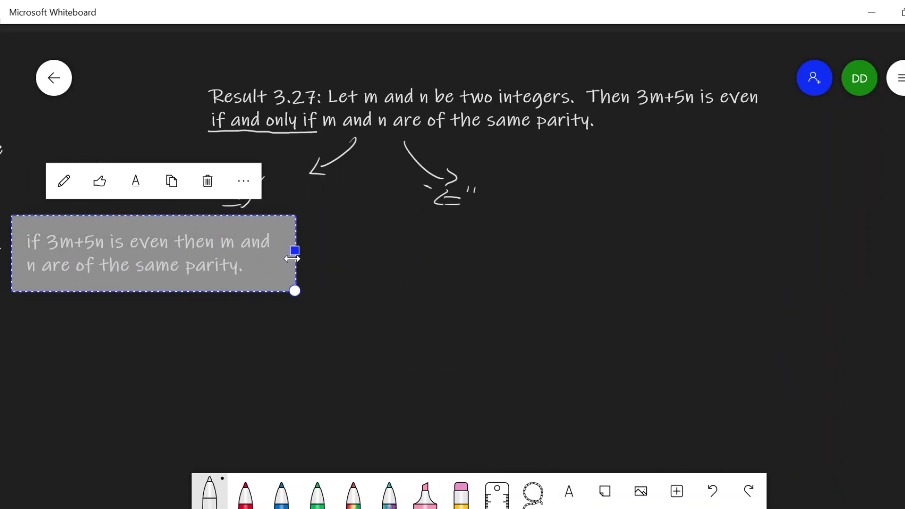
left_click_drag(187, 259, 231, 258)
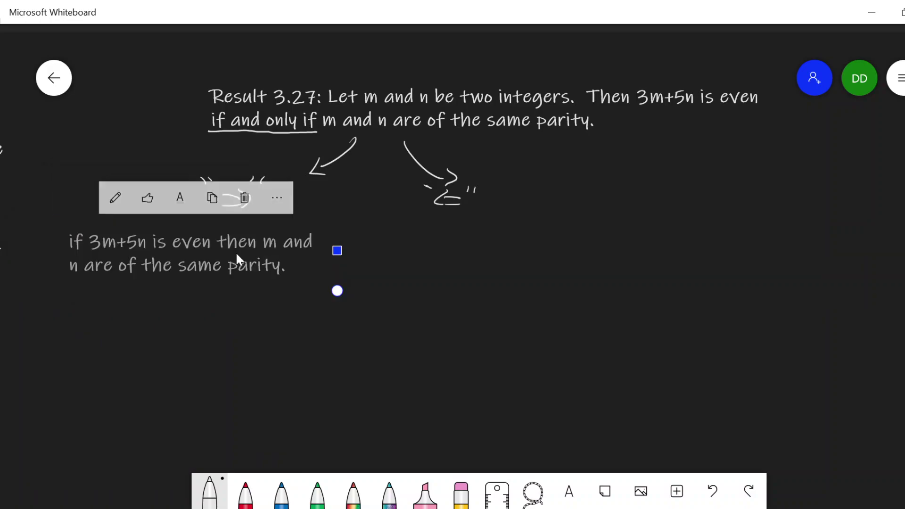
Add a wrapped text box 'If m and n are of the same parity, then 3m+5n is even.' under ⇐
left_click(604, 492)
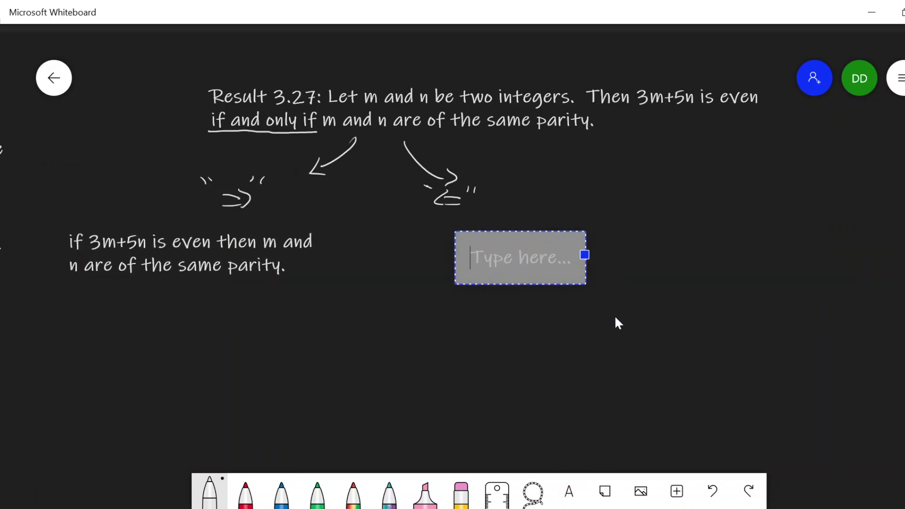
type("If m and n are")
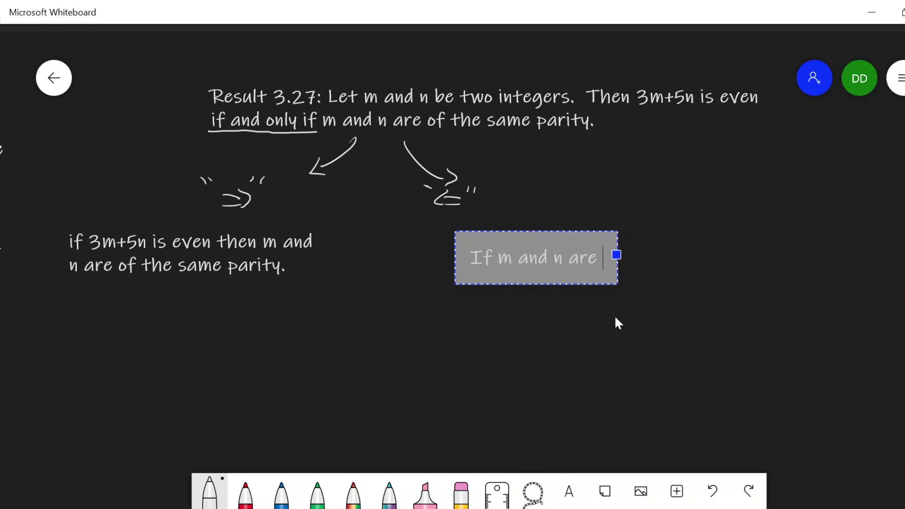
type(" of the same par")
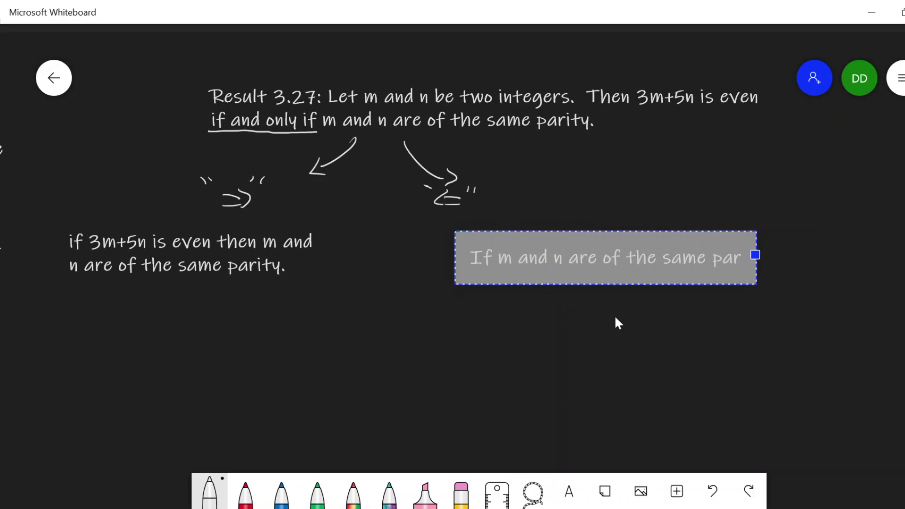
type("ity, then 3m")
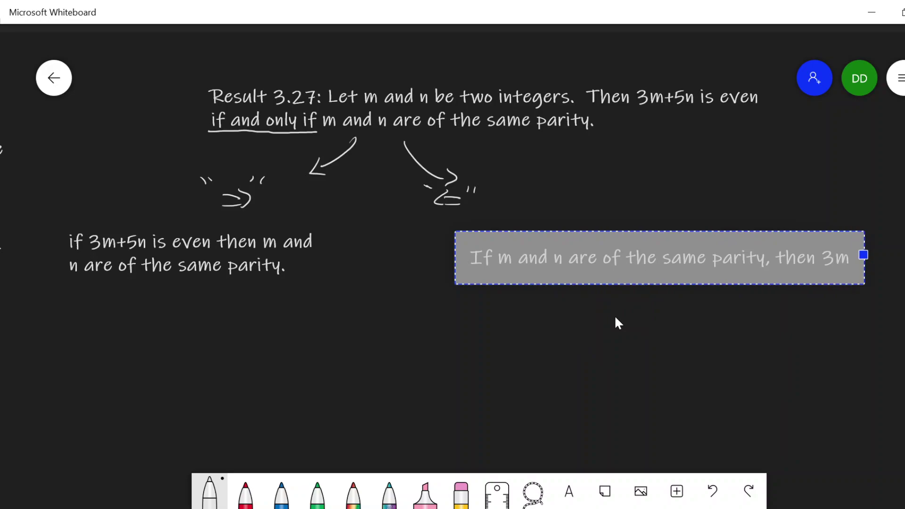
type("+5n is even.")
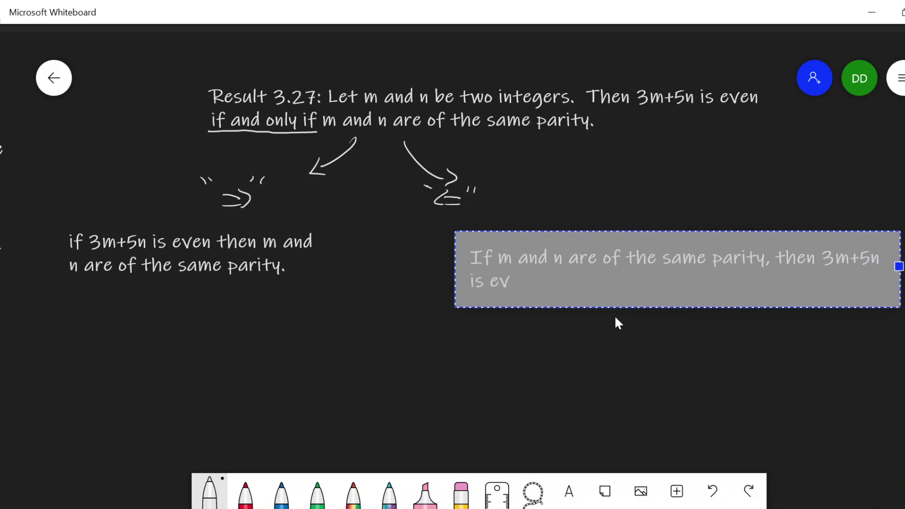
left_click_drag(898, 266, 727, 264)
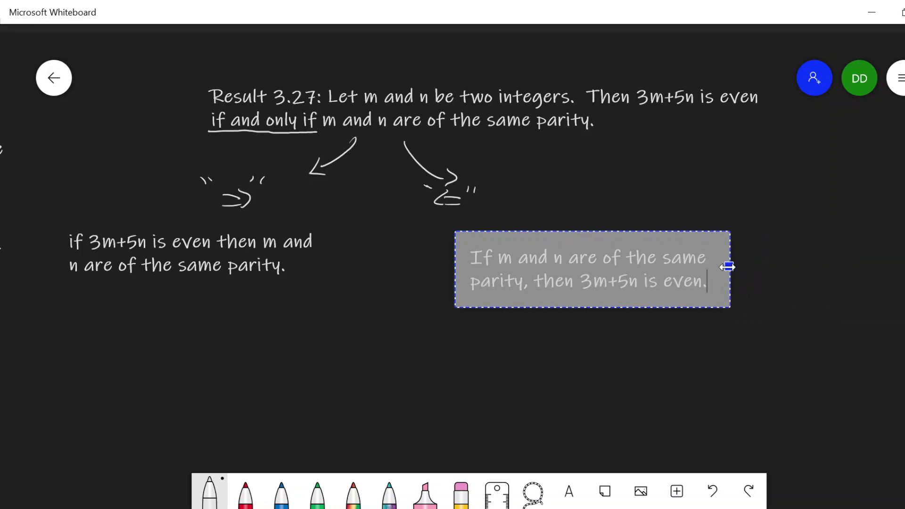
left_click(681, 356)
left_click_drag(597, 265, 570, 247)
left_click(467, 399)
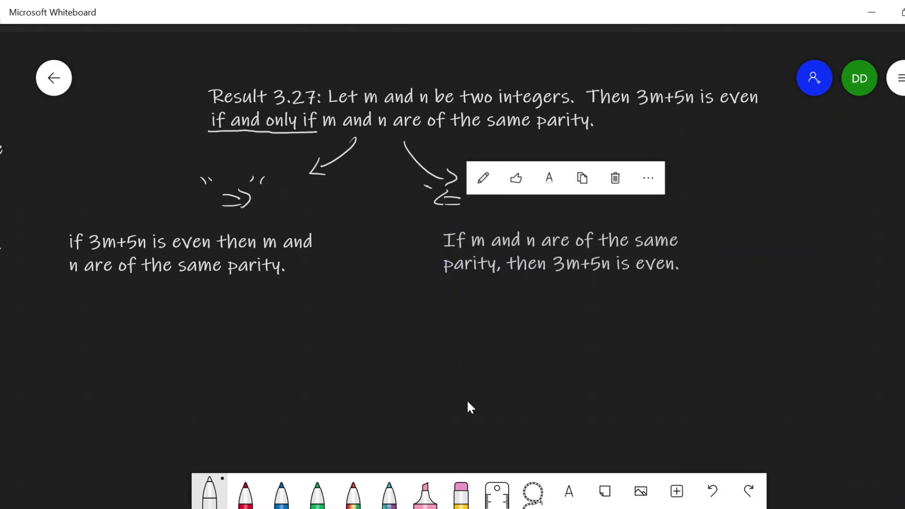
Ink an underline beneath '3m+5n is even' and handwrite 3m+5n = 2k above the left box
mouse_move(527, 399)
left_mouse_down()
mouse_move(525, 380)
mouse_move(570, 365)
mouse_move(544, 360)
left_mouse_up()
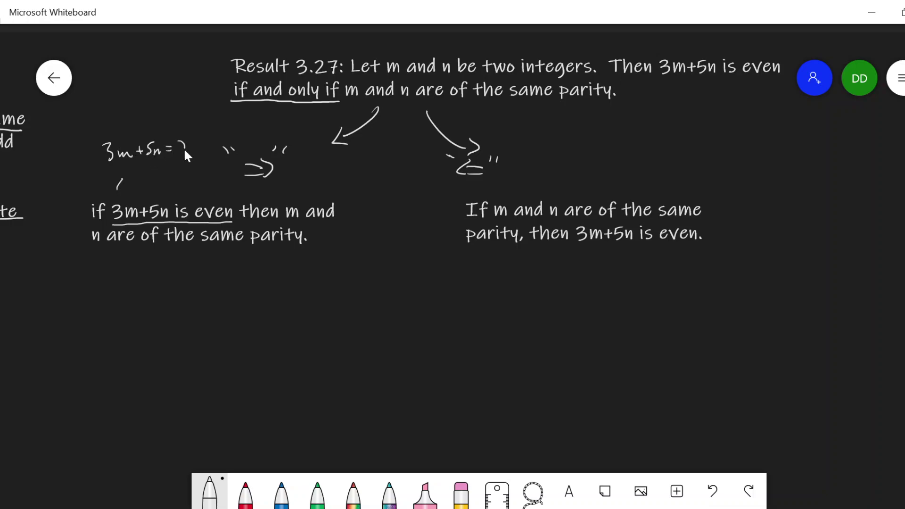
left_click_drag(198, 144, 200, 155)
Place a new empty text box directly below the ⇒ statement box
left_click(568, 490)
left_click_drag(357, 307, 112, 301)
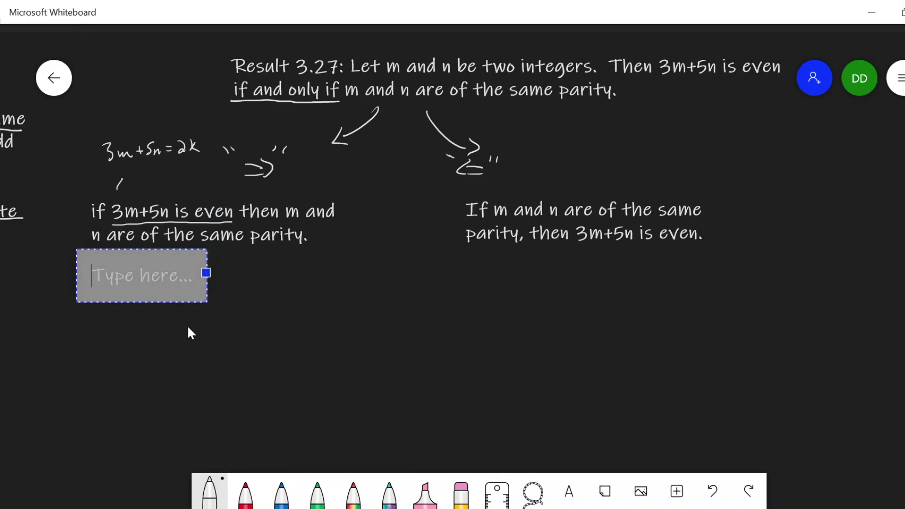